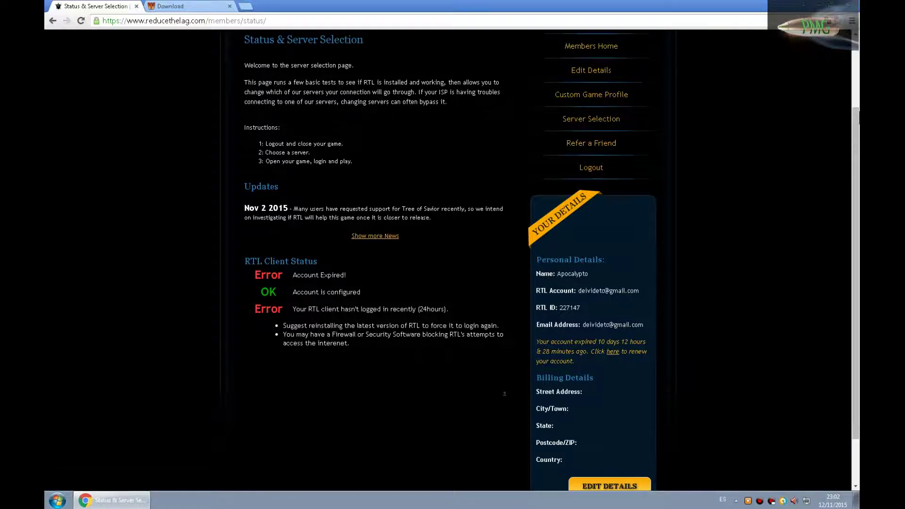
# Step: Scroll the expired-account status page, then switch to the wtfast.com website tab
pyautogui.scroll(2, 859, 156)
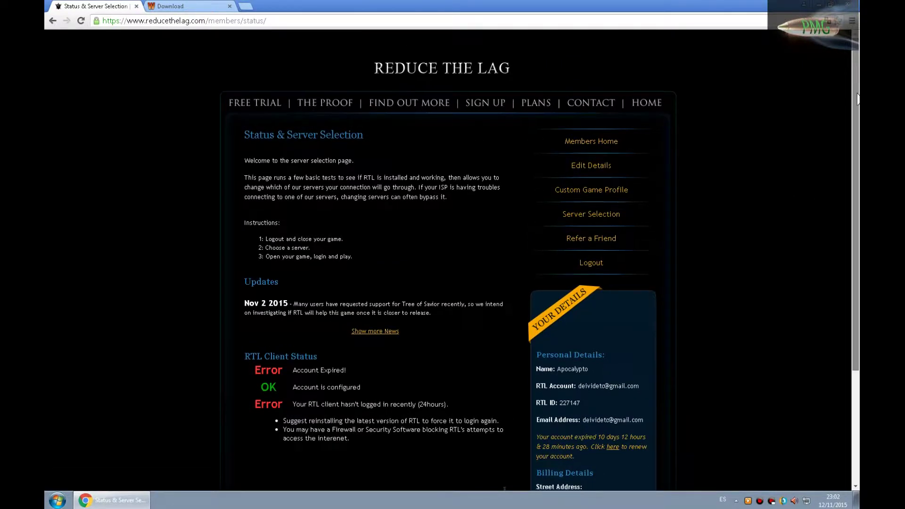
pyautogui.scroll(-3, 859, 156)
pyautogui.scroll(3, 859, 156)
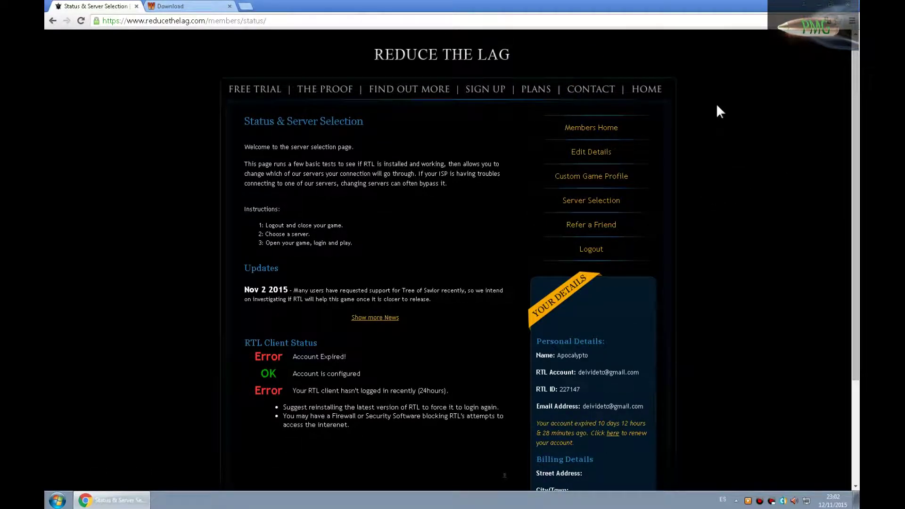
pyautogui.click(181, 7)
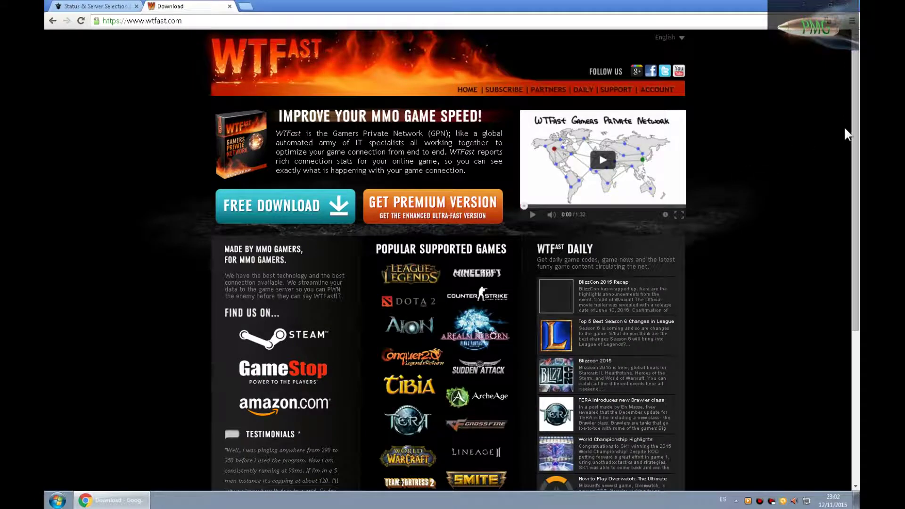
# Step: Start the FREE DOWNLOAD of the WTFast client from the wtfast.com homepage
pyautogui.scroll(-1, 854, 135)
pyautogui.scroll(1, 744, 229)
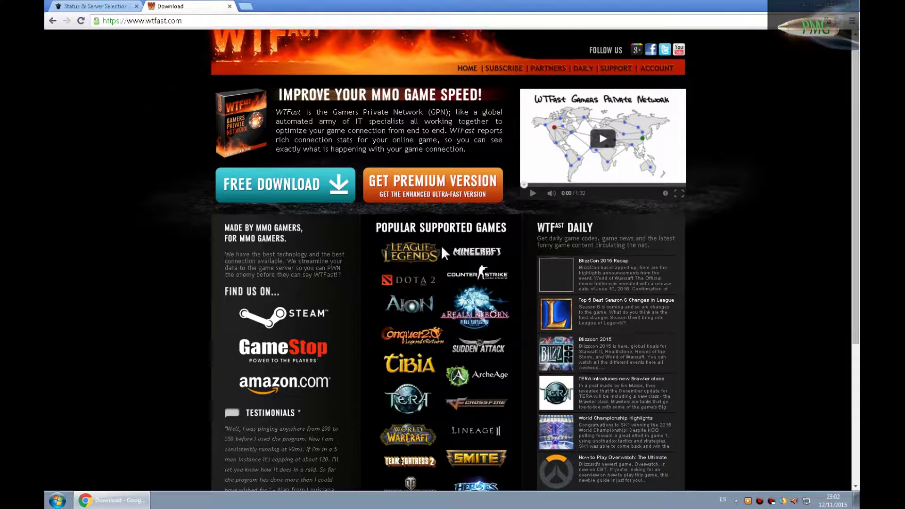
pyautogui.scroll(-2, 445, 245)
pyautogui.scroll(2, 445, 245)
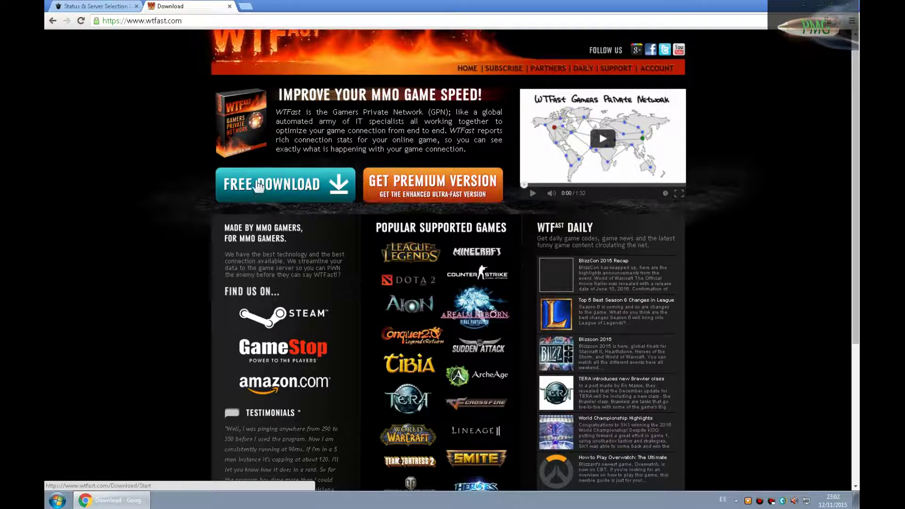
pyautogui.click(282, 197)
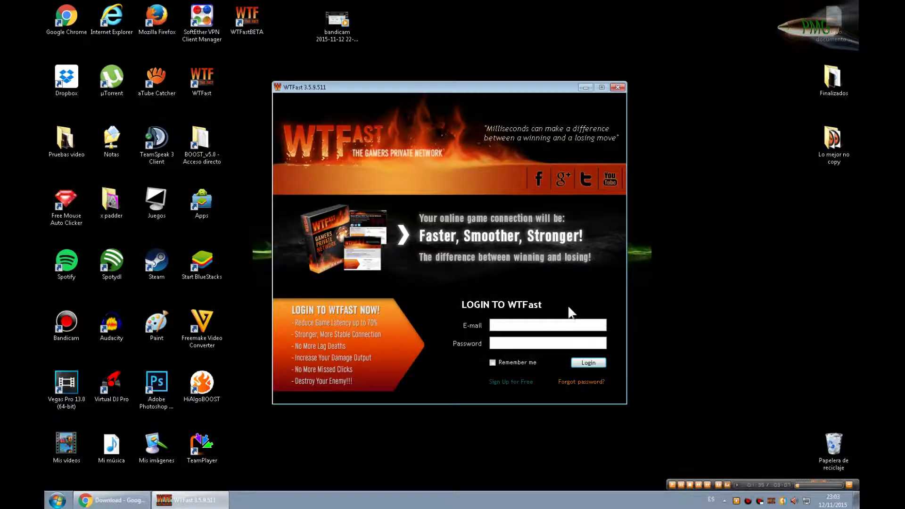
# Step: Log in to WTFast 3.5.9 with the account e-mail and password
pyautogui.click(536, 322)
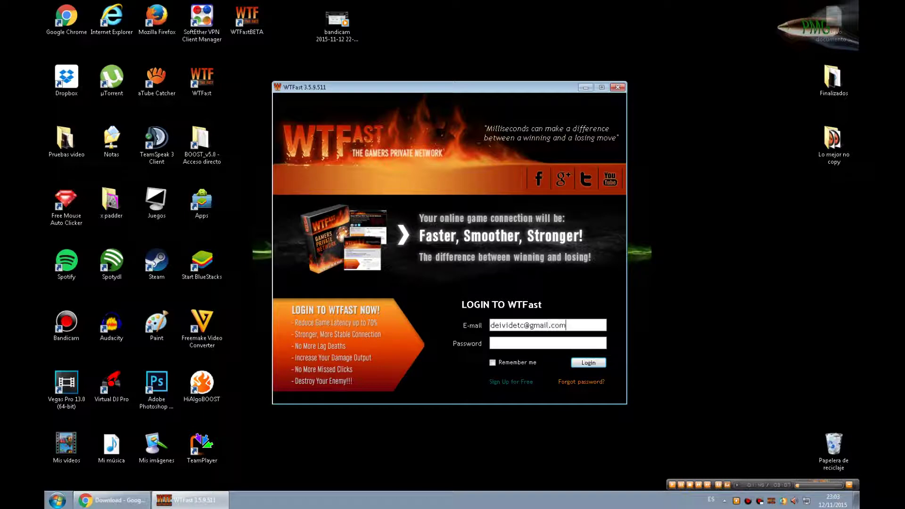
pyautogui.click(528, 346)
pyautogui.write('d*********')
pyautogui.press('Return')
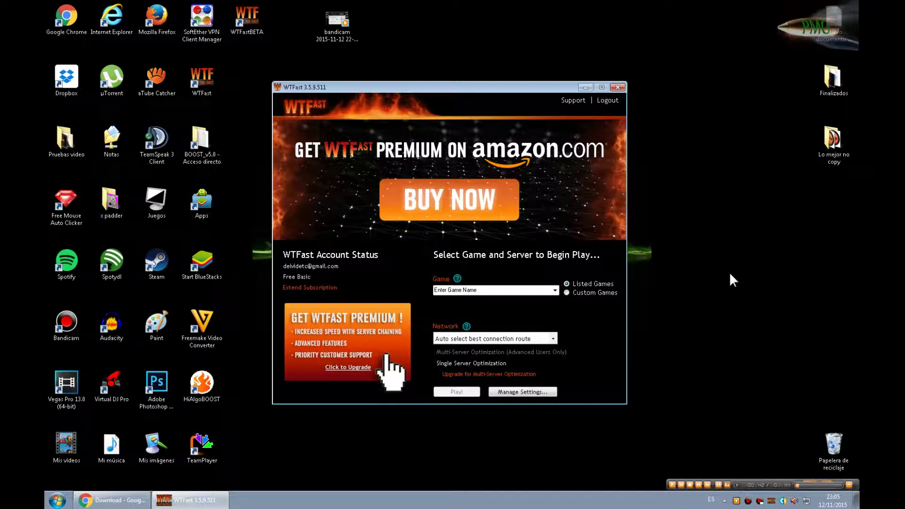
# Step: Search the Game list for 'blade' and choose Blade & Soul CN
pyautogui.click(557, 290)
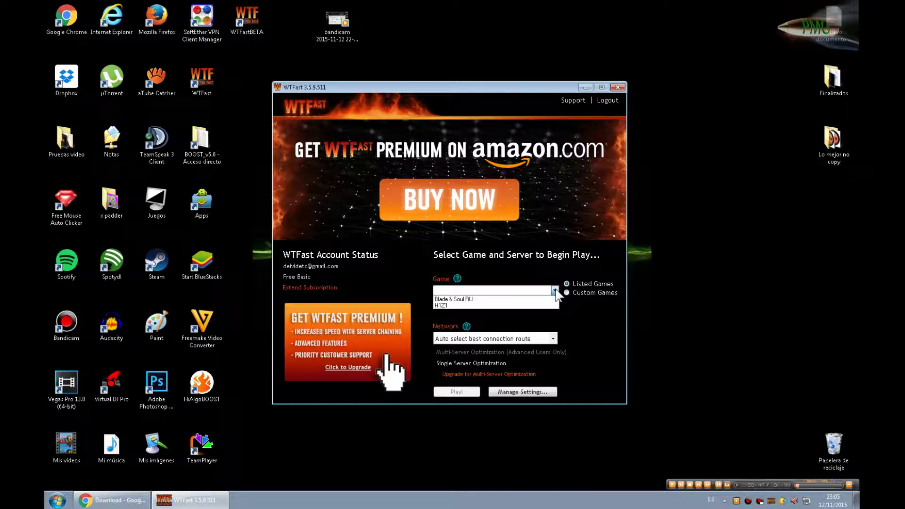
pyautogui.click(556, 290)
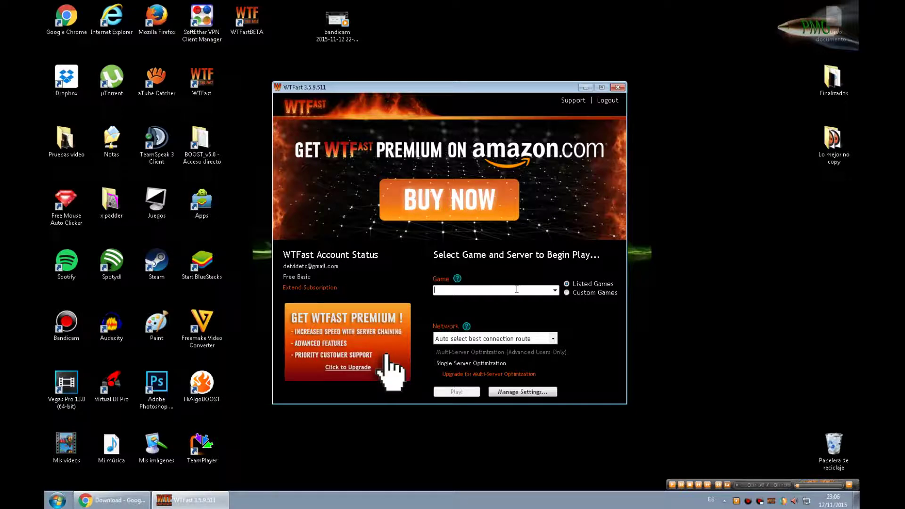
pyautogui.write('blade and soul')
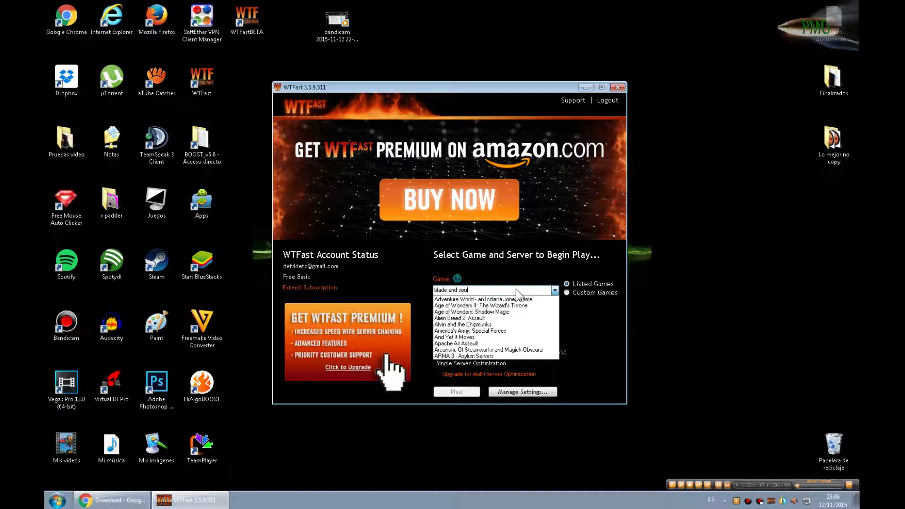
pyautogui.press('BackSpace')
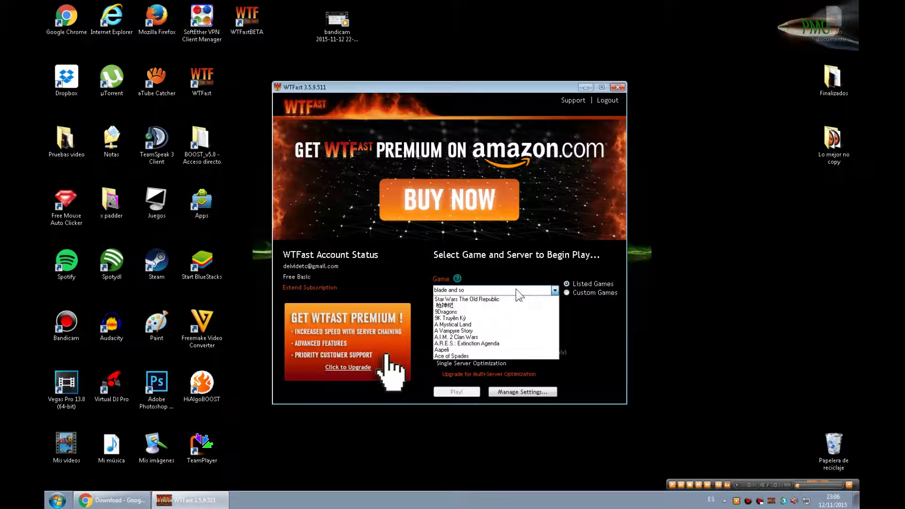
pyautogui.press('BackSpace')
pyautogui.press('BackSpace')
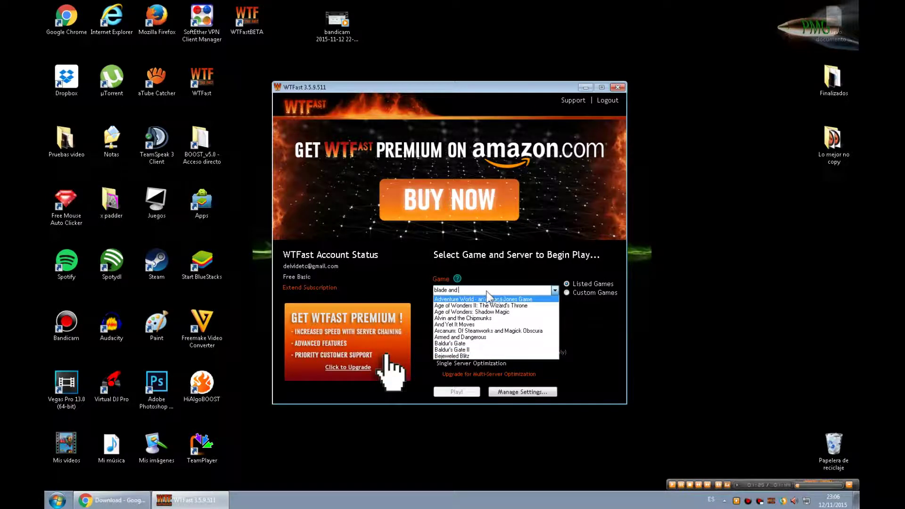
pyautogui.press('BackSpace')
pyautogui.press('BackSpace')
pyautogui.press('BackSpace')
pyautogui.press('BackSpace')
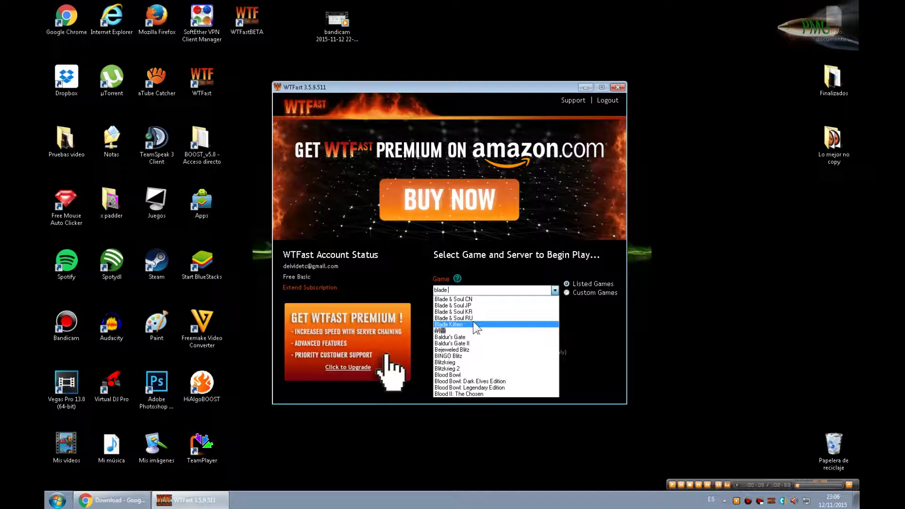
pyautogui.click(514, 299)
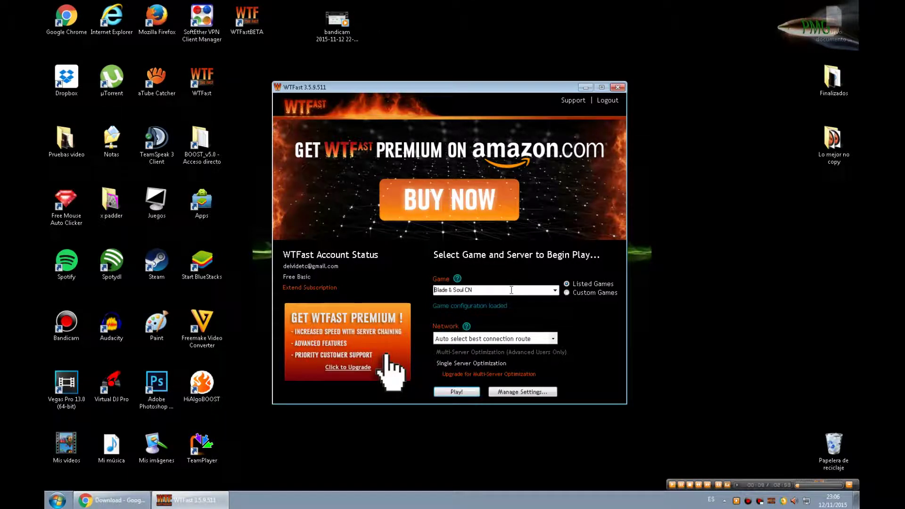
# Step: Erase Blade & Soul CN from the Game field
pyautogui.click(511, 290)
pyautogui.doubleClick(523, 288)
pyautogui.click(522, 289)
pyautogui.press('BackSpace')
pyautogui.press('BackSpace')
pyautogui.press('BackSpace')
pyautogui.press('BackSpace')
pyautogui.press('BackSpace')
pyautogui.press('BackSpace')
pyautogui.press('BackSpace')
pyautogui.press('BackSpace')
pyautogui.press('BackSpace')
pyautogui.press('BackSpace')
pyautogui.press('BackSpace')
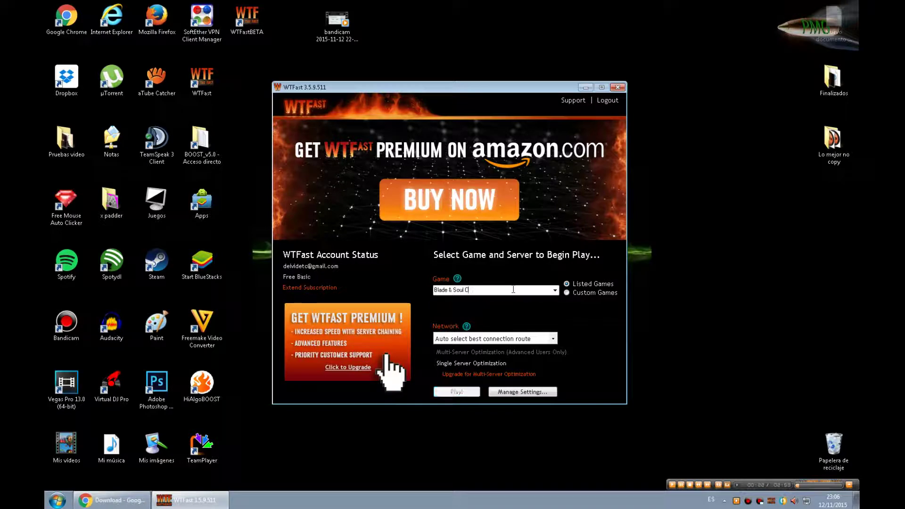
pyautogui.press('BackSpace')
pyautogui.press('BackSpace')
pyautogui.press('BackSpace')
pyautogui.press('BackSpace')
# Step: Try 'black desert' as the game, then delete it after the configuration error
pyautogui.write('black desert')
pyautogui.click(559, 290)
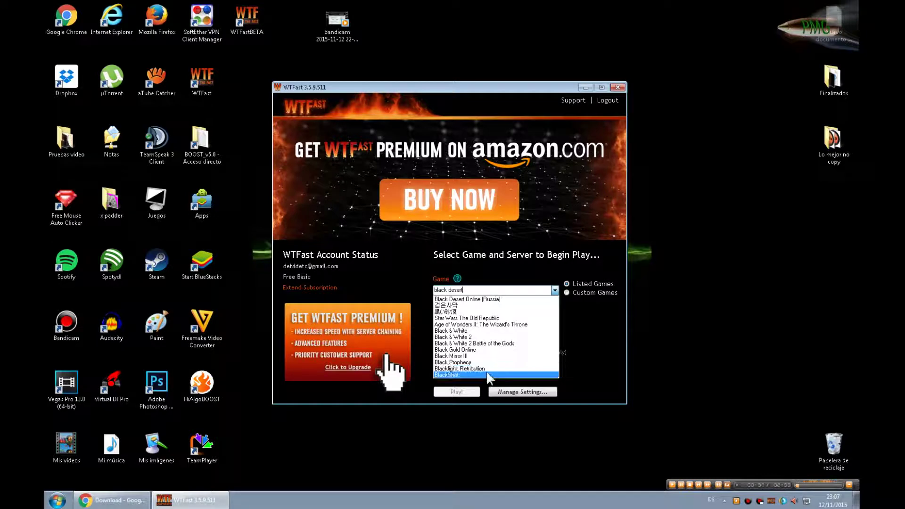
pyautogui.click(603, 311)
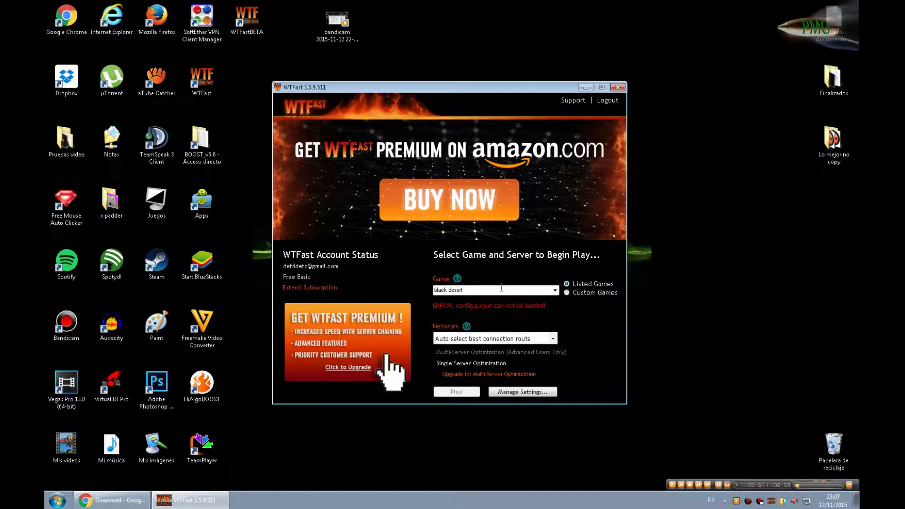
pyautogui.click(555, 290)
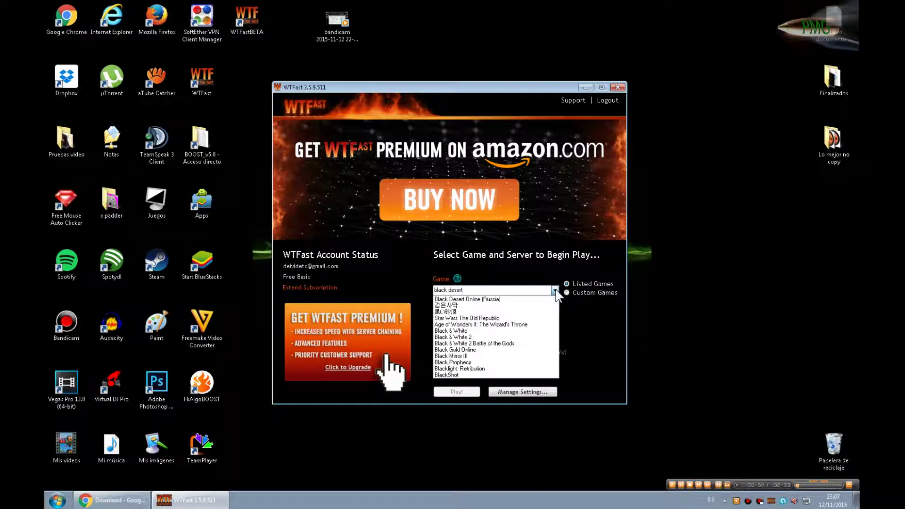
pyautogui.click(514, 298)
pyautogui.press('BackSpace')
pyautogui.press('BackSpace')
pyautogui.press('BackSpace')
pyautogui.press('BackSpace')
pyautogui.press('BackSpace')
pyautogui.press('BackSpace')
pyautogui.press('BackSpace')
pyautogui.press('BackSpace')
pyautogui.press('BackSpace')
pyautogui.press('BackSpace')
pyautogui.press('BackSpace')
pyautogui.press('BackSpace')
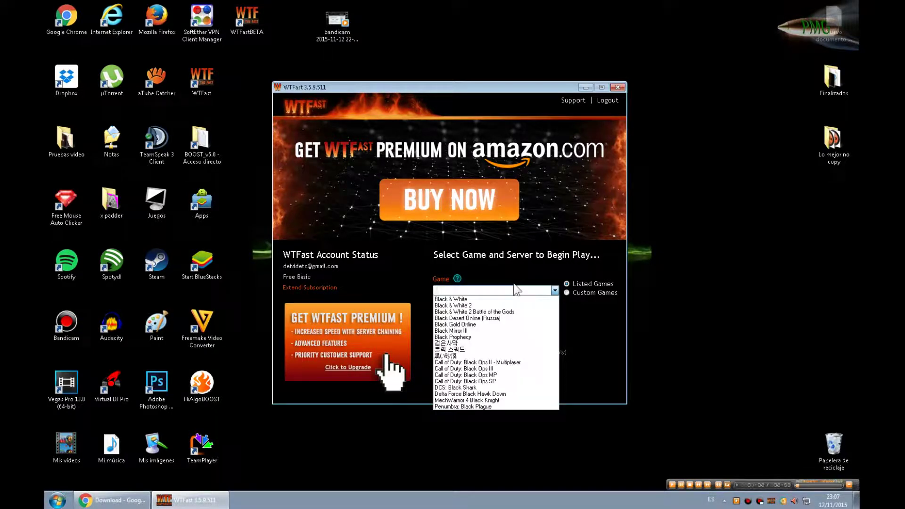
# Step: Choose H1Z1 as the game and start playing it through the private network
pyautogui.write('H1z1')
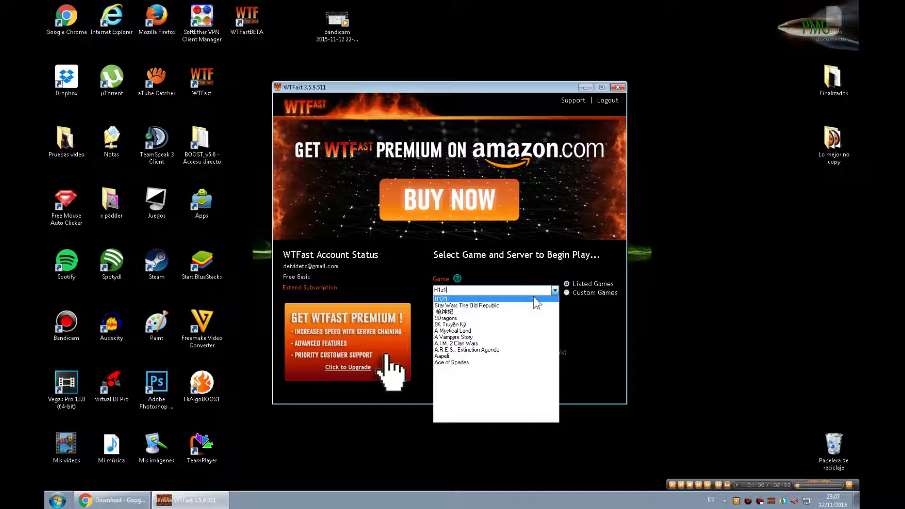
pyautogui.click(474, 298)
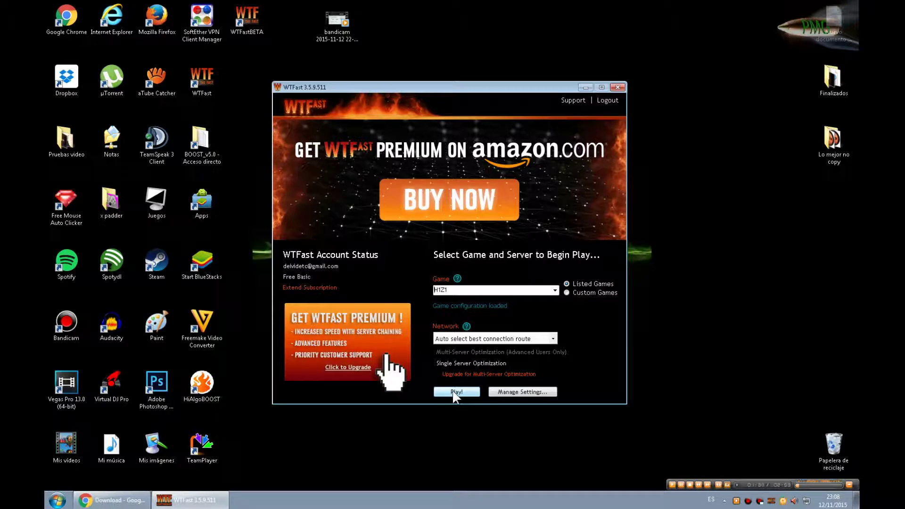
pyautogui.click(454, 393)
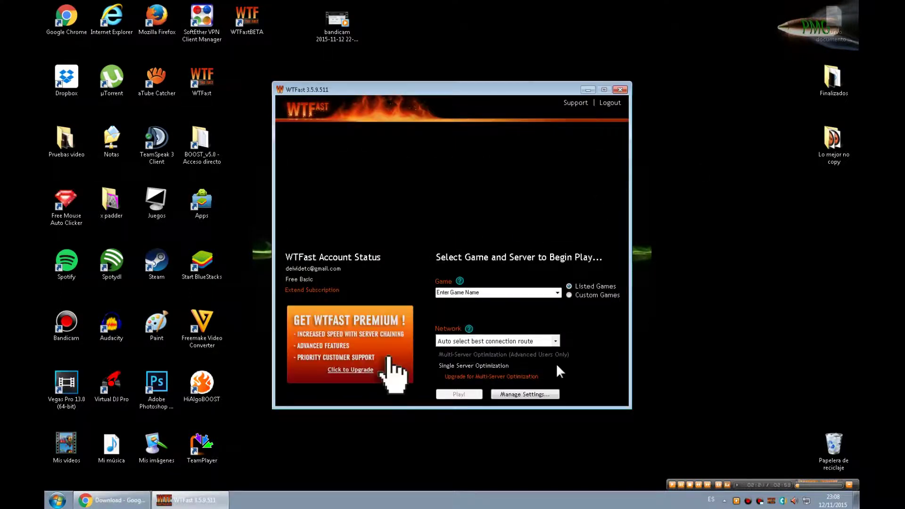
# Step: Dismiss the BETA's engine-already-running error and exit the old WTFast from its tray icon
pyautogui.click(625, 88)
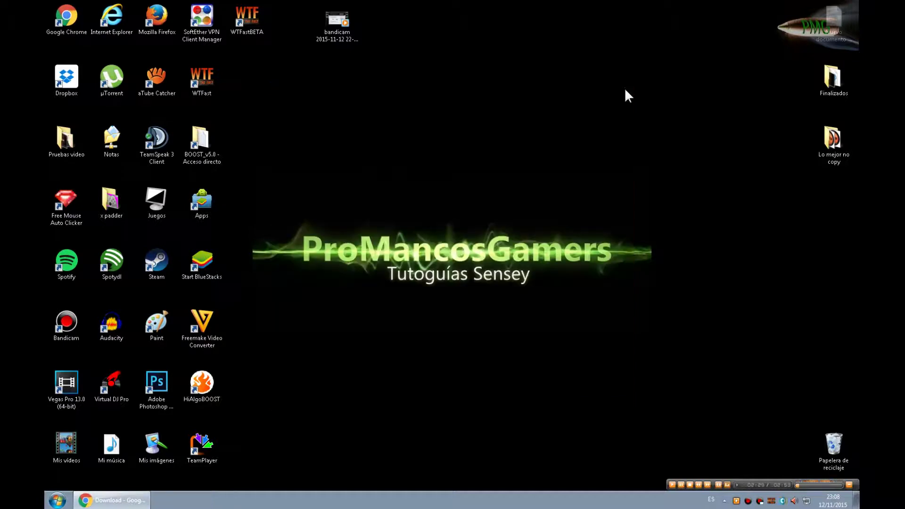
pyautogui.doubleClick(259, 16)
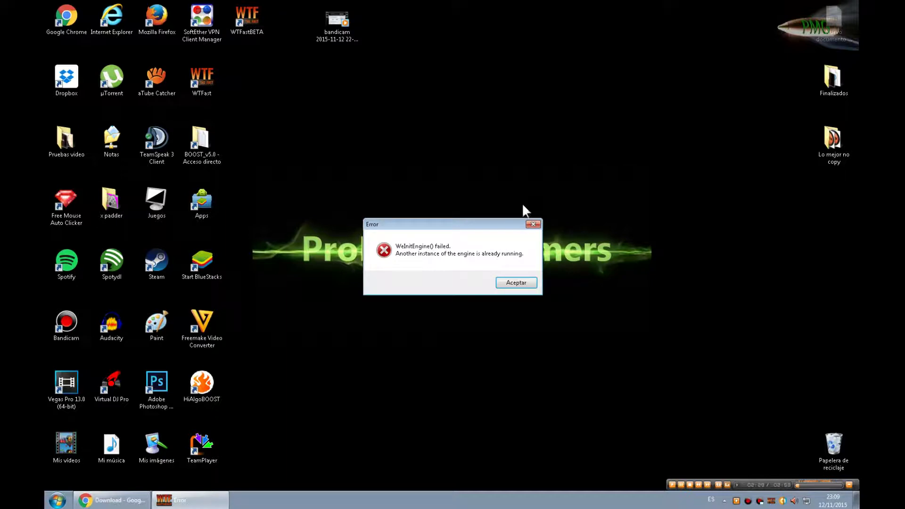
pyautogui.click(533, 225)
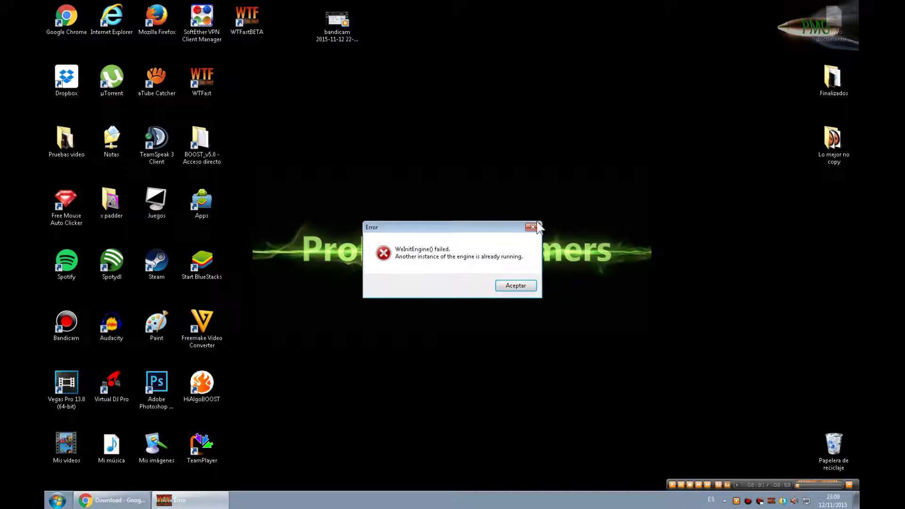
pyautogui.click(516, 286)
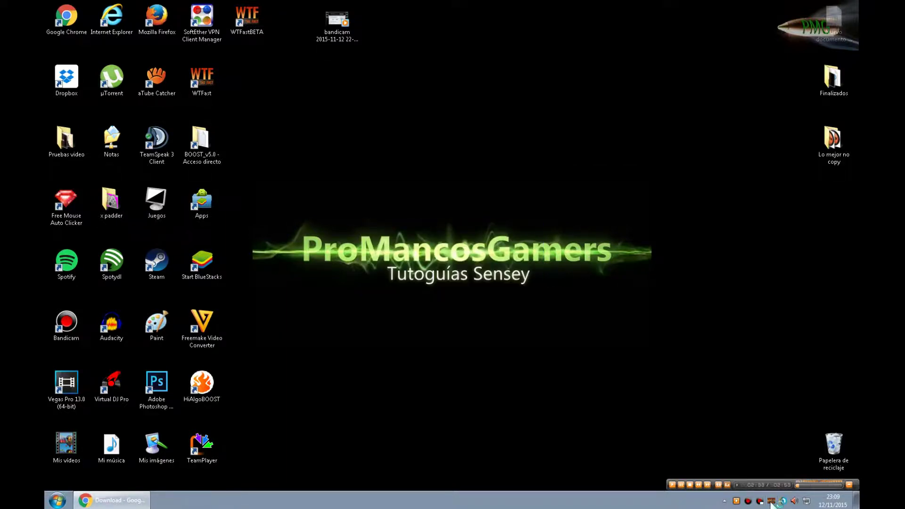
pyautogui.click(771, 502)
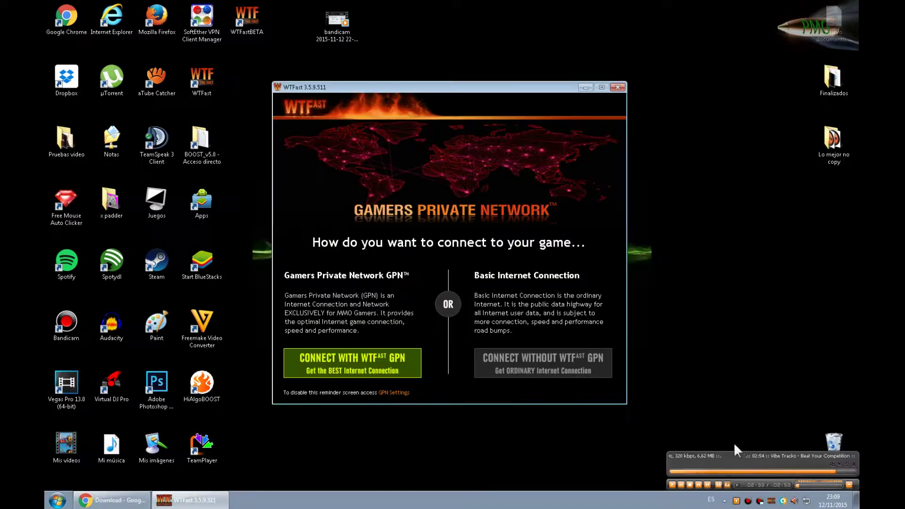
pyautogui.rightClick(772, 502)
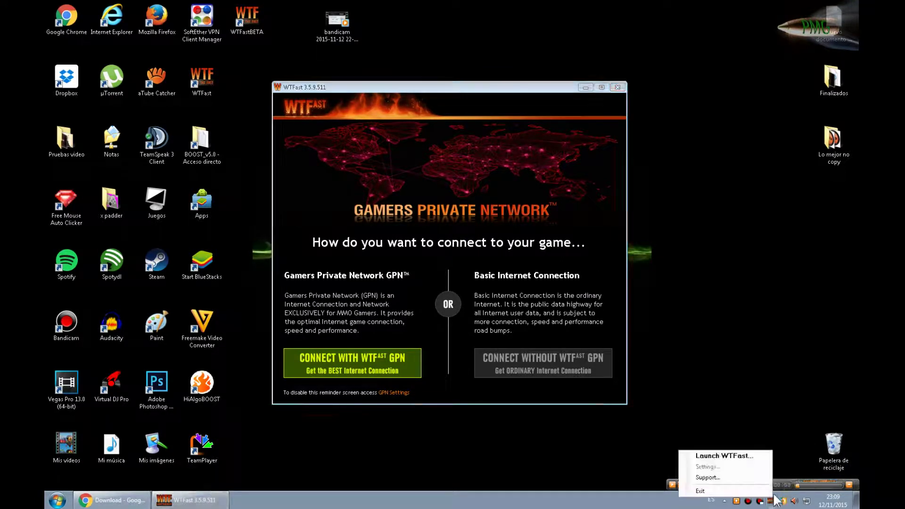
pyautogui.click(698, 489)
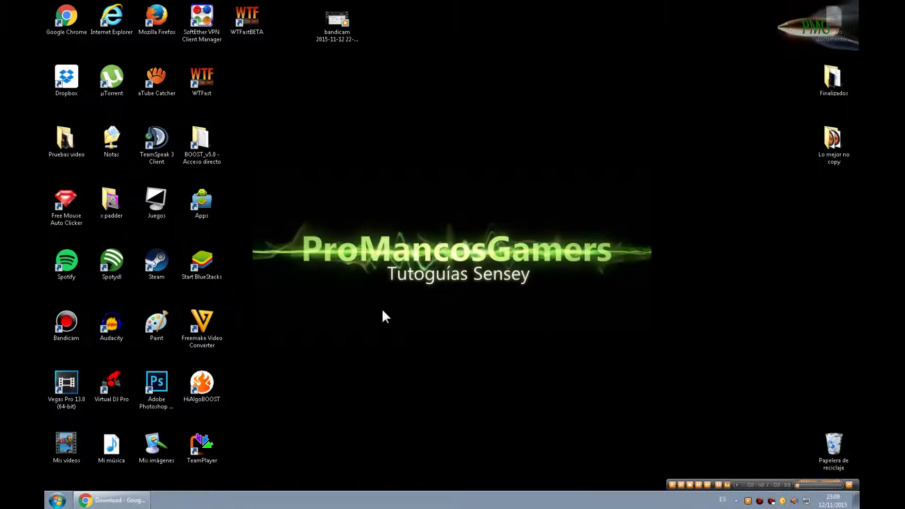
# Step: Launch and log in to WTFast BETA, minimize it, then choose Salir on Steam's tray icon
pyautogui.doubleClick(252, 31)
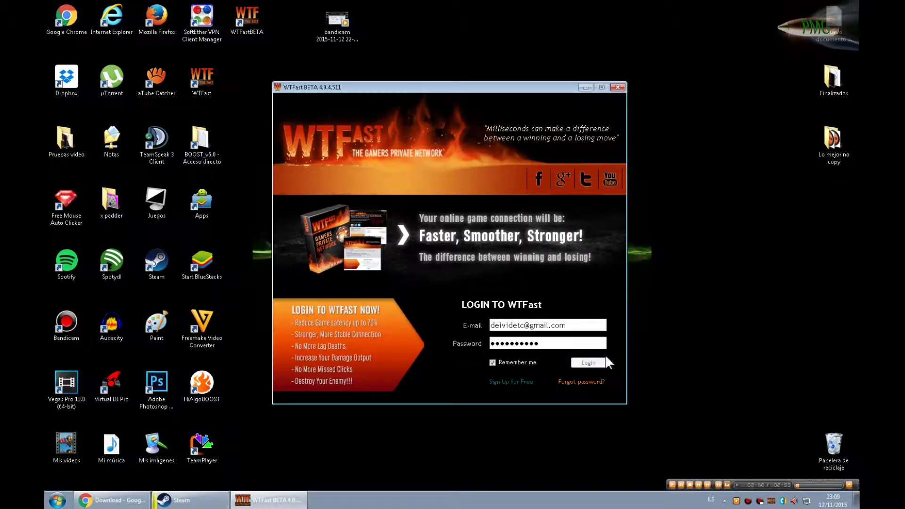
pyautogui.click(586, 88)
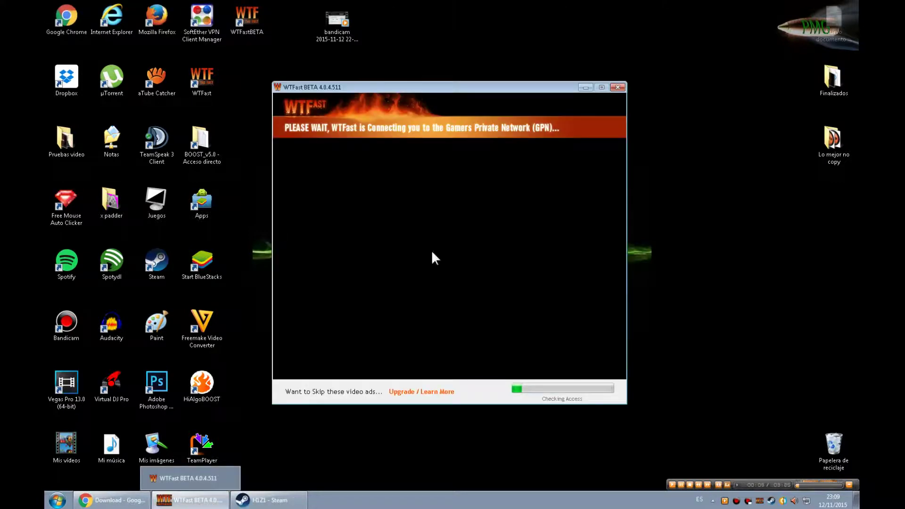
pyautogui.click(585, 87)
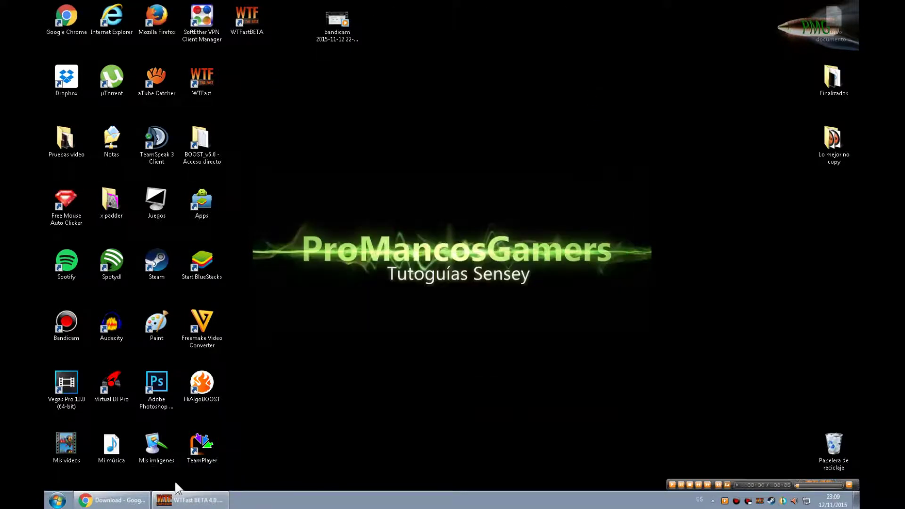
pyautogui.rightClick(772, 501)
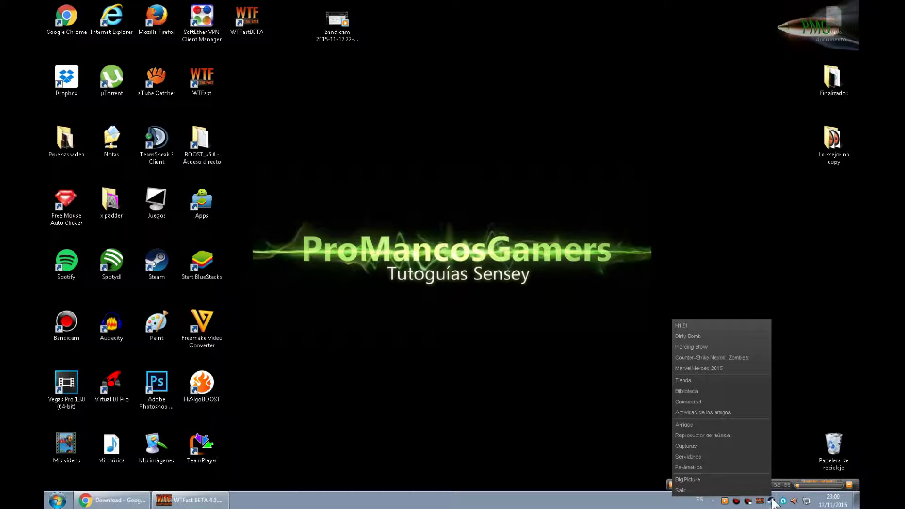
pyautogui.click(687, 490)
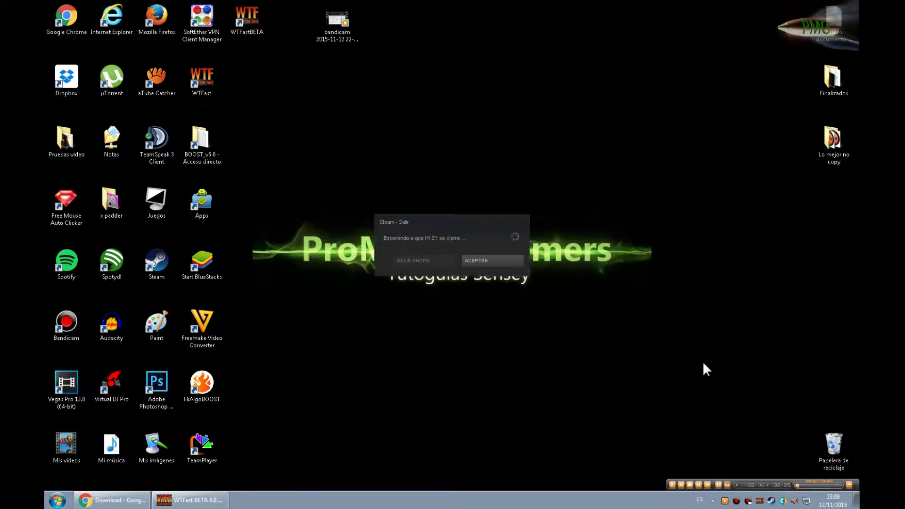
# Step: Accept both Steam dialogs, close the H1Z1 launcher, quit Steam, and restore WTFast BETA
pyautogui.click(491, 258)
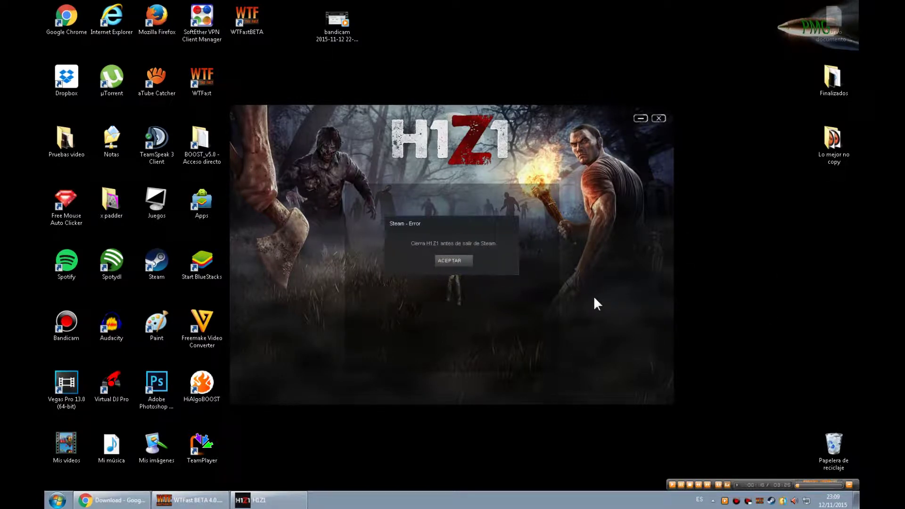
pyautogui.click(450, 259)
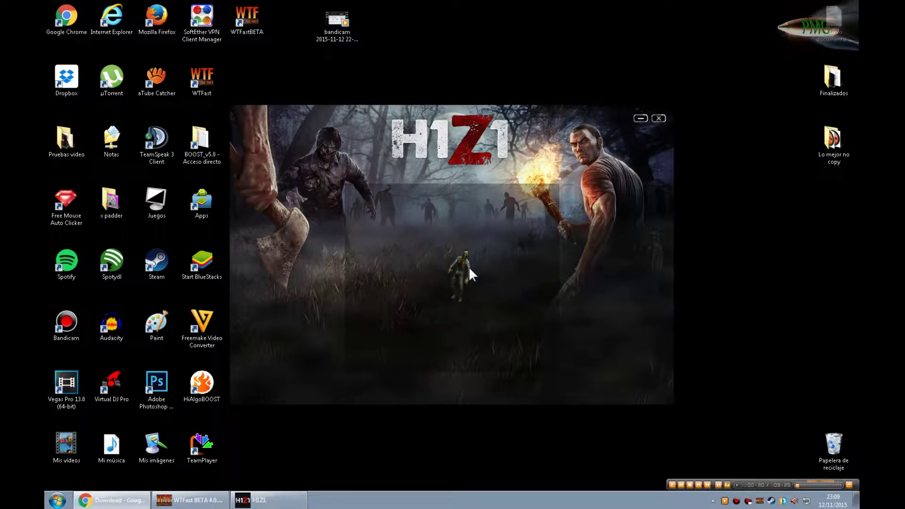
pyautogui.click(662, 118)
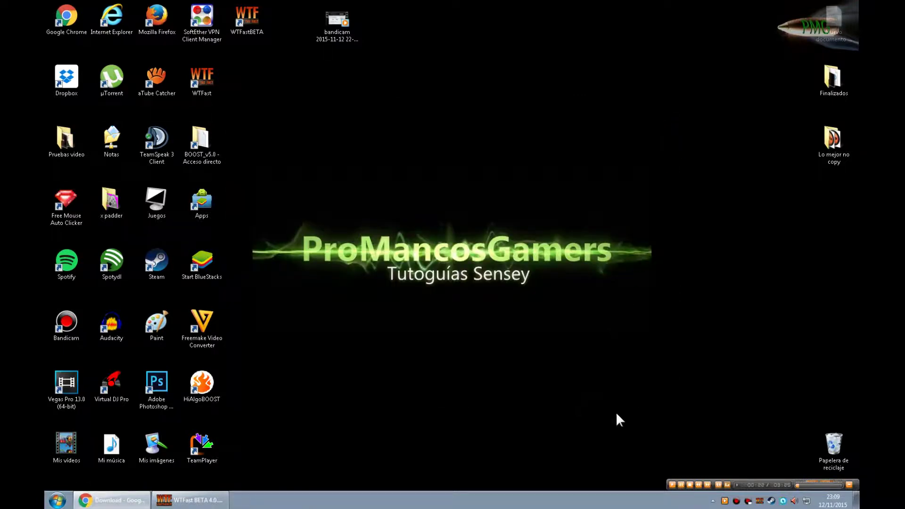
pyautogui.rightClick(772, 501)
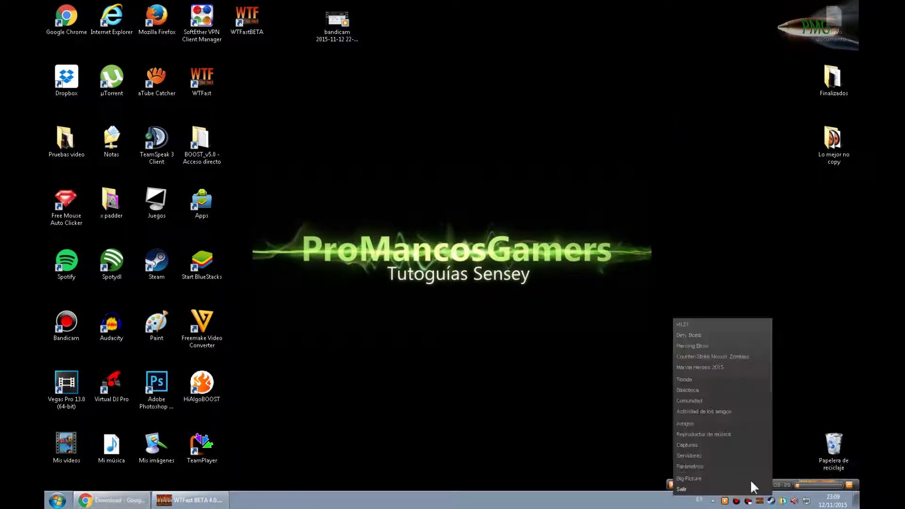
pyautogui.click(685, 489)
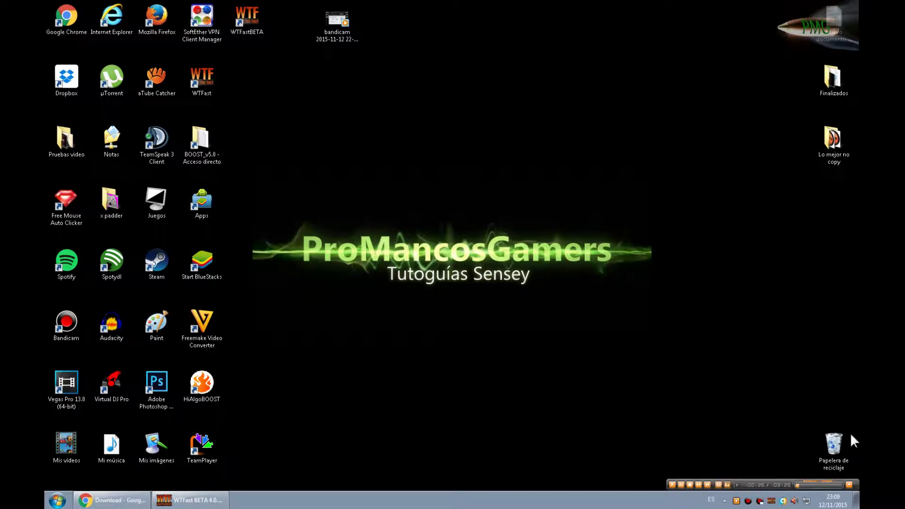
pyautogui.click(725, 501)
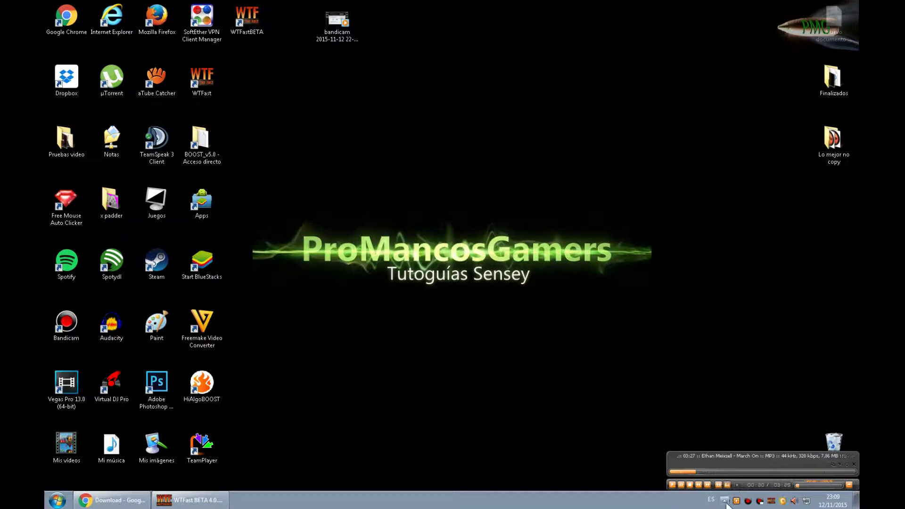
pyautogui.click(206, 499)
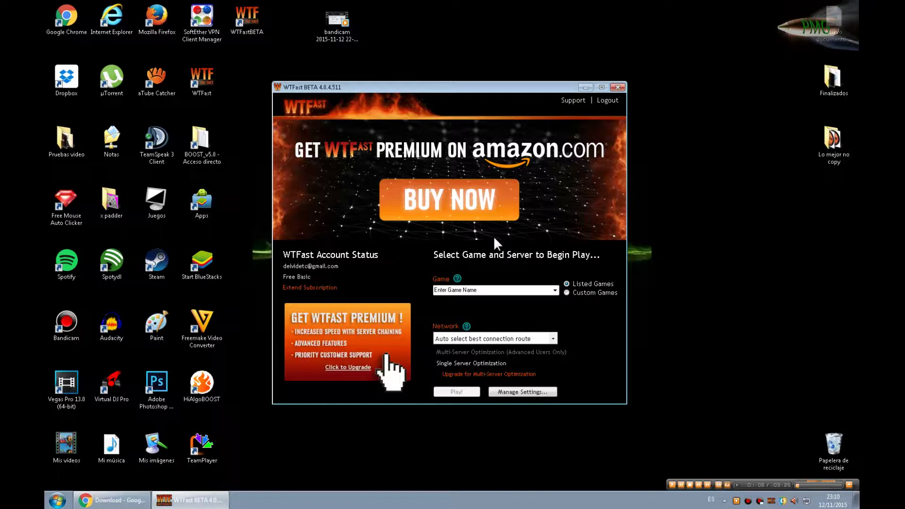
# Step: Search the Game box for 'blade and soul ue' and pick the first listed game
pyautogui.click(527, 291)
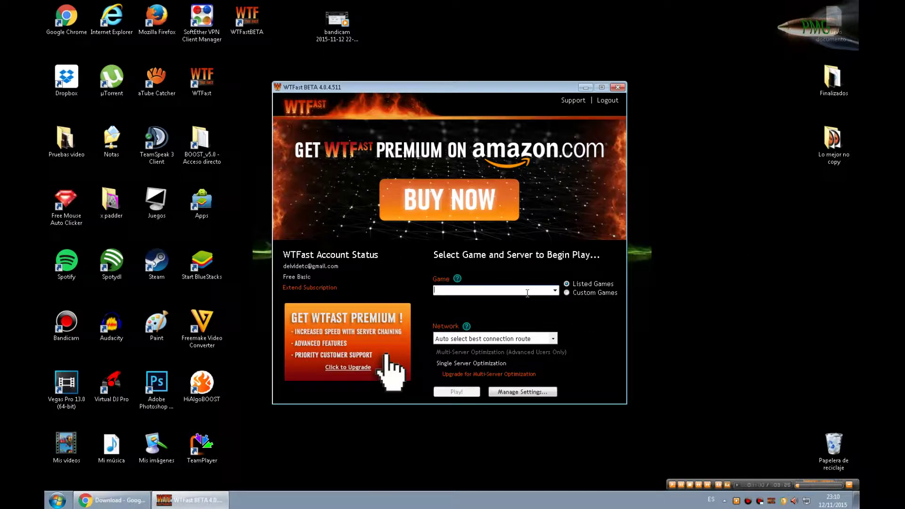
pyautogui.write('blade')
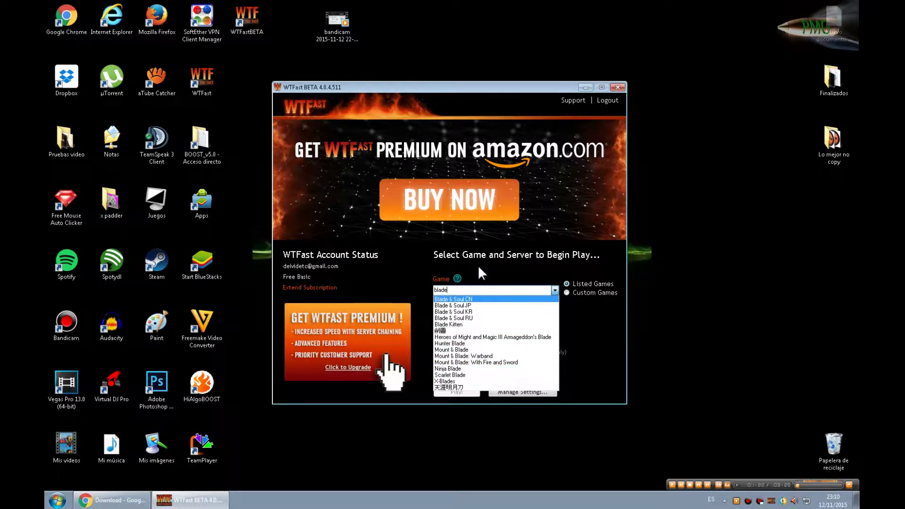
pyautogui.write('and')
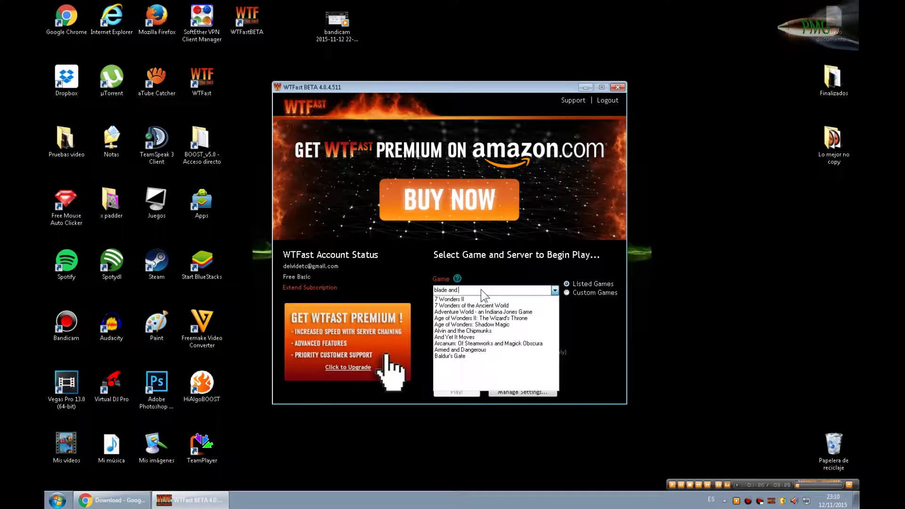
pyautogui.write(' soul')
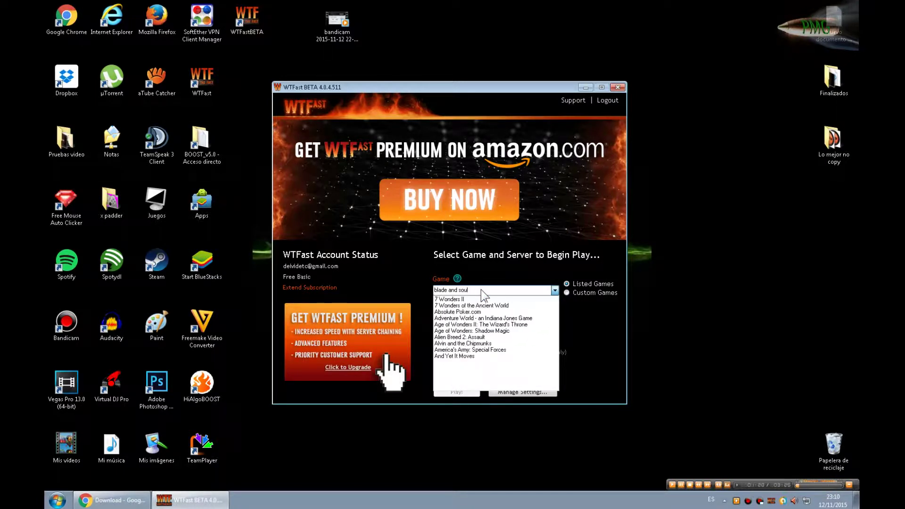
pyautogui.write(' ue')
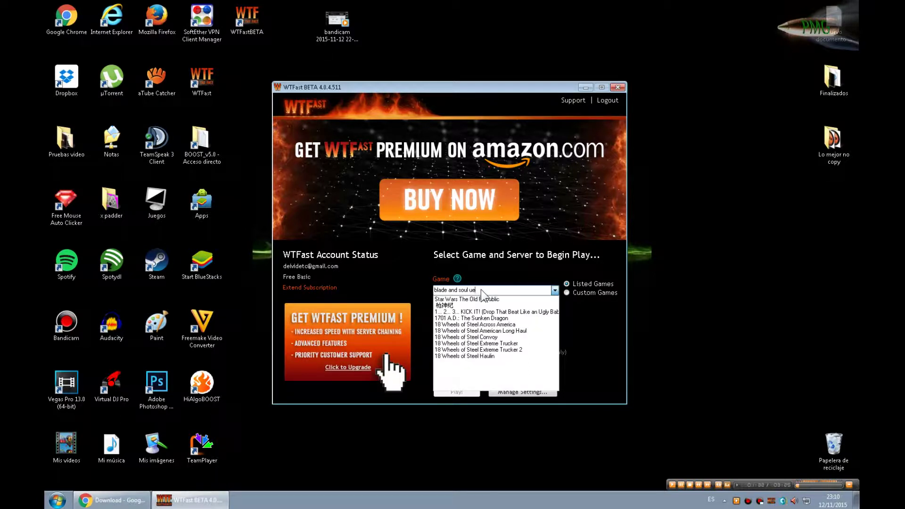
pyautogui.click(481, 299)
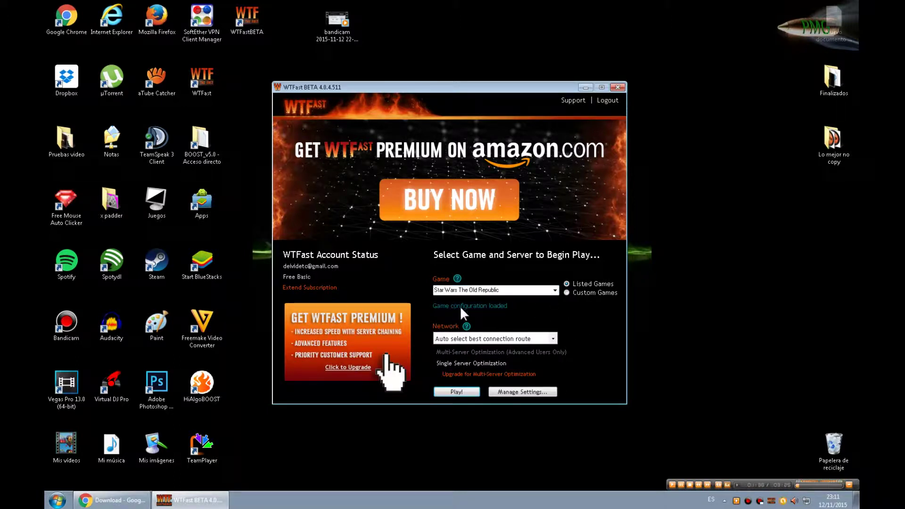
# Step: Replace the game name with Skyforge from the dropdown and hit Play! to connect
pyautogui.tripleClick(512, 290)
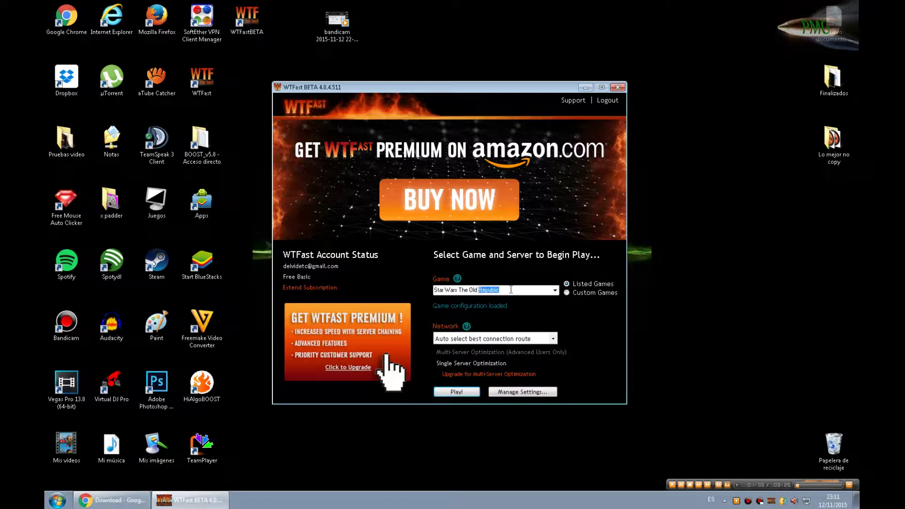
pyautogui.press('BackSpace')
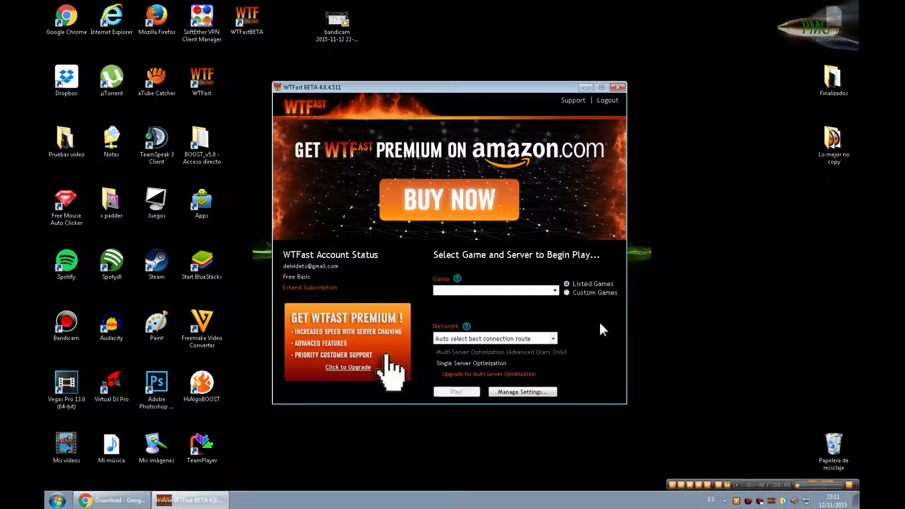
pyautogui.write('Black')
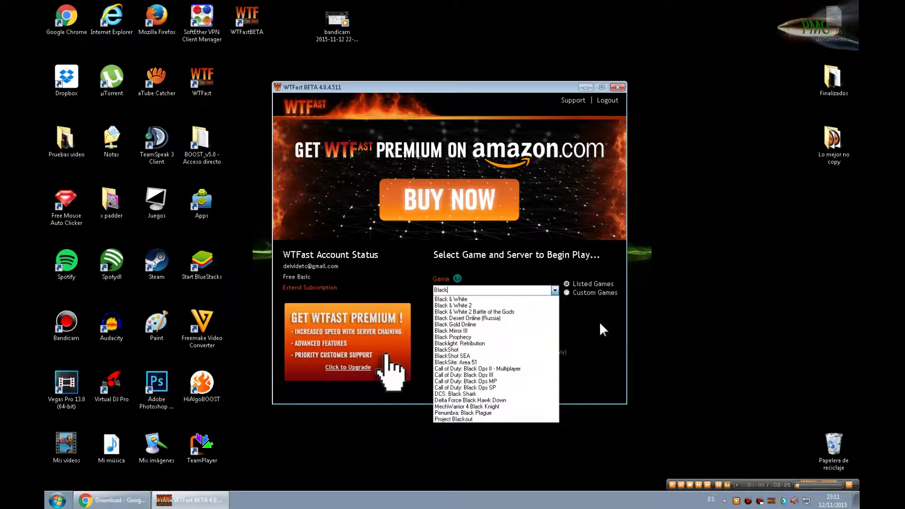
pyautogui.press('BackSpace')
pyautogui.press('BackSpace')
pyautogui.press('BackSpace')
pyautogui.press('BackSpace')
pyautogui.press('BackSpace')
pyautogui.write('Skyforge')
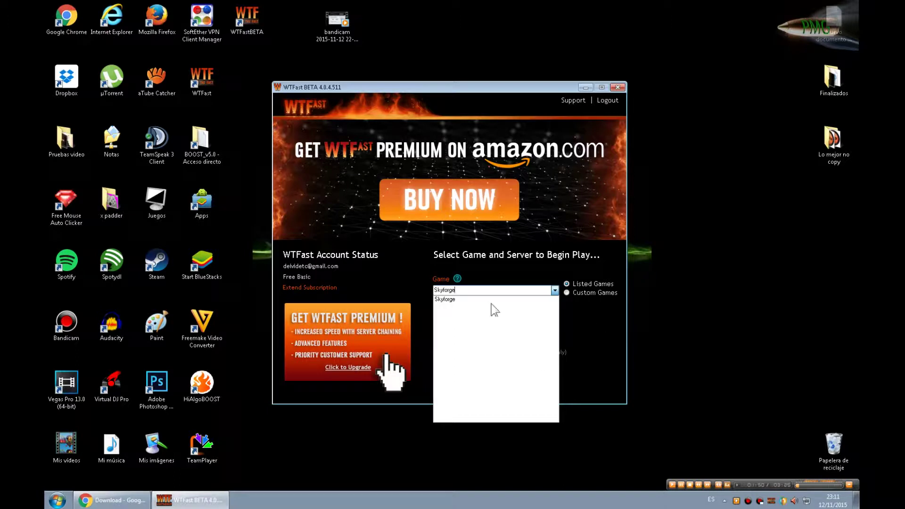
pyautogui.click(452, 299)
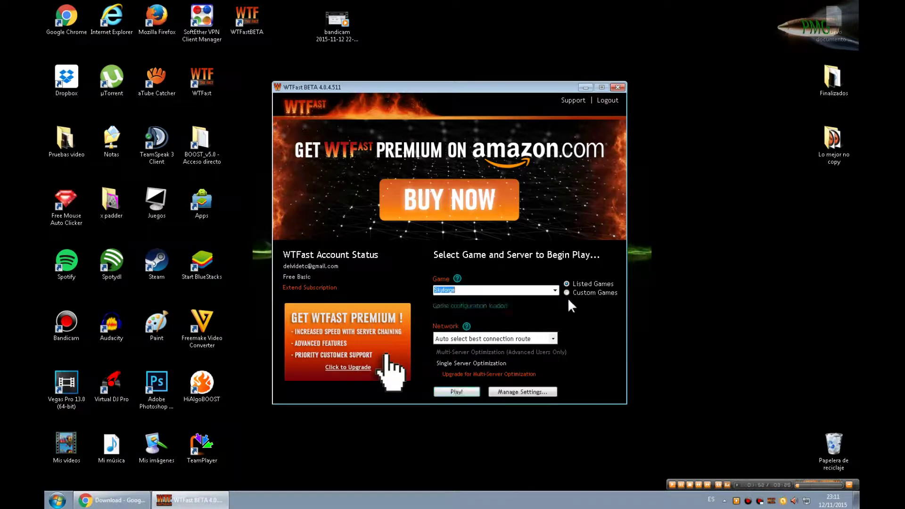
pyautogui.click(485, 289)
pyautogui.click(451, 393)
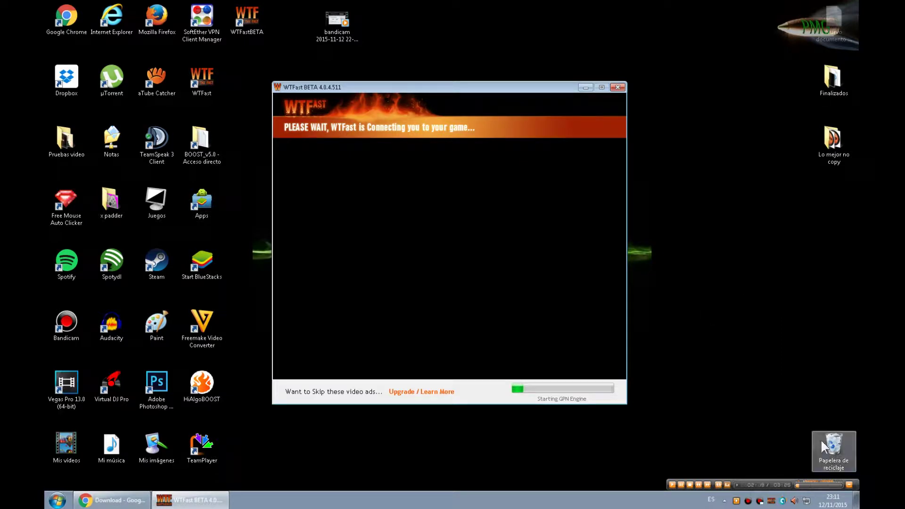
# Step: Skip to the next music track while WTFast finishes connecting to Skyforge
pyautogui.moveTo(714, 485)
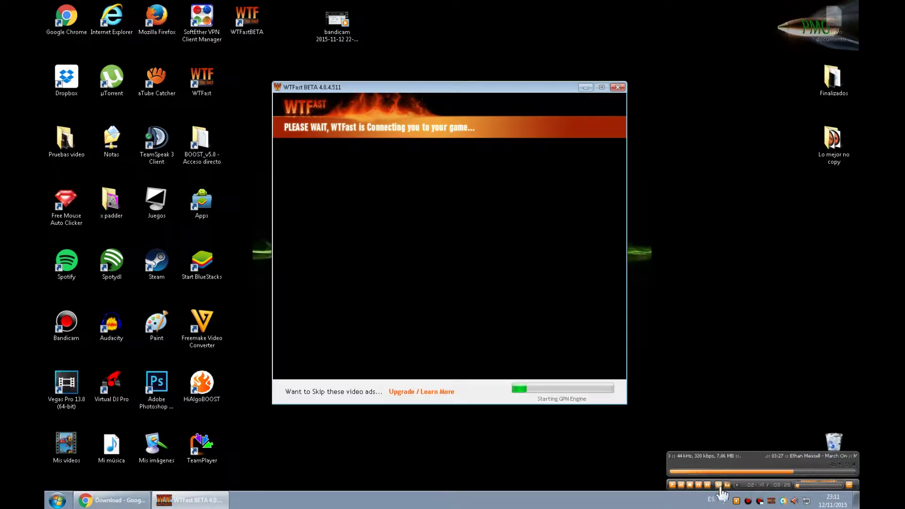
pyautogui.click(708, 485)
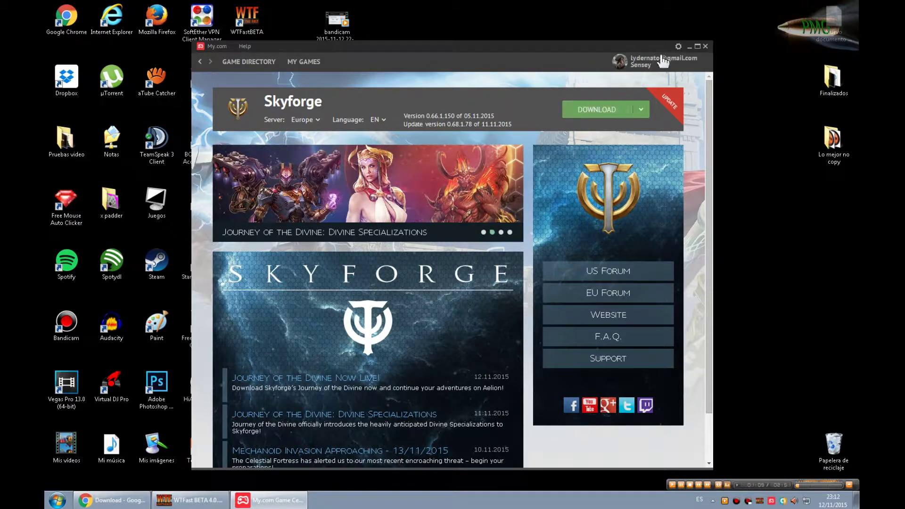
# Step: Check WTFast's Skyforge connection report behind the launcher, then close WTFast and confirm
pyautogui.click(689, 47)
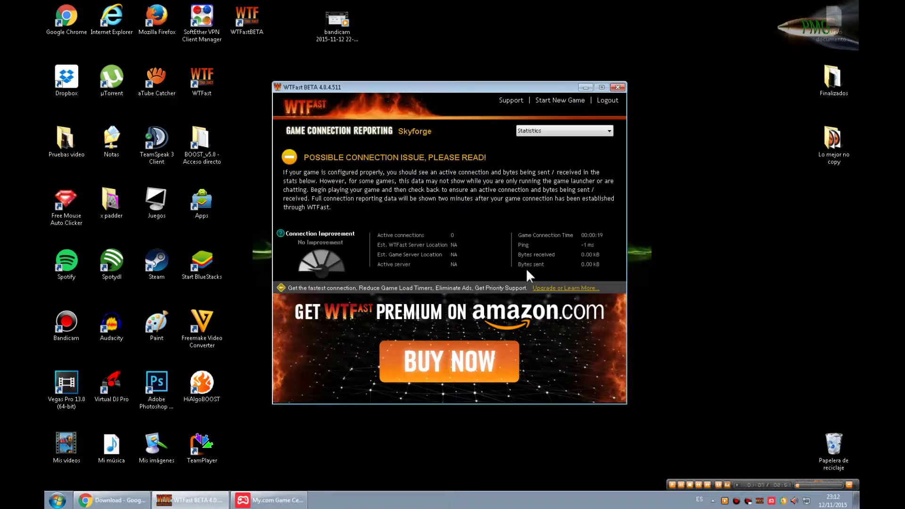
pyautogui.click(269, 499)
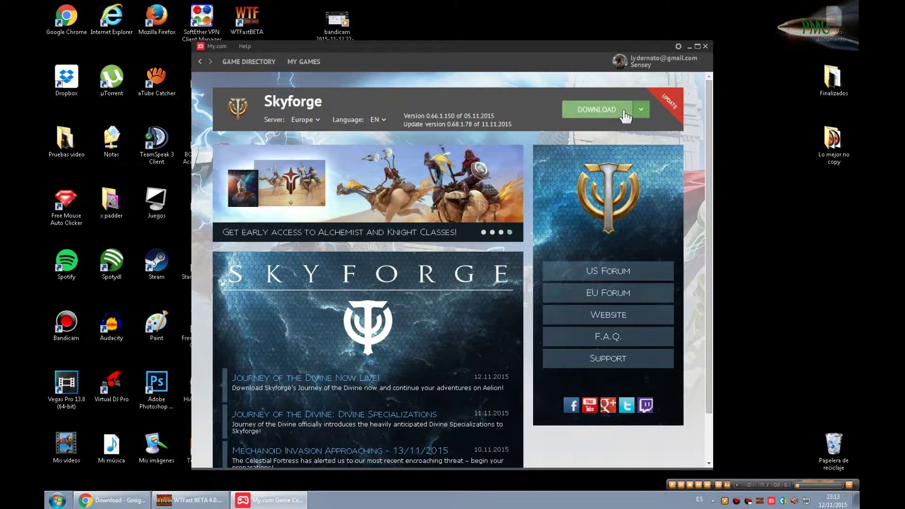
pyautogui.click(689, 47)
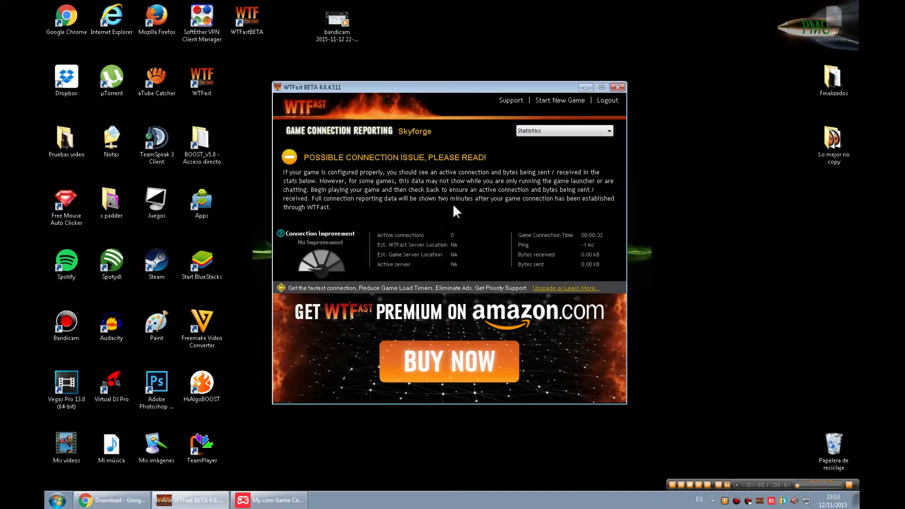
pyautogui.click(617, 88)
pyautogui.click(457, 283)
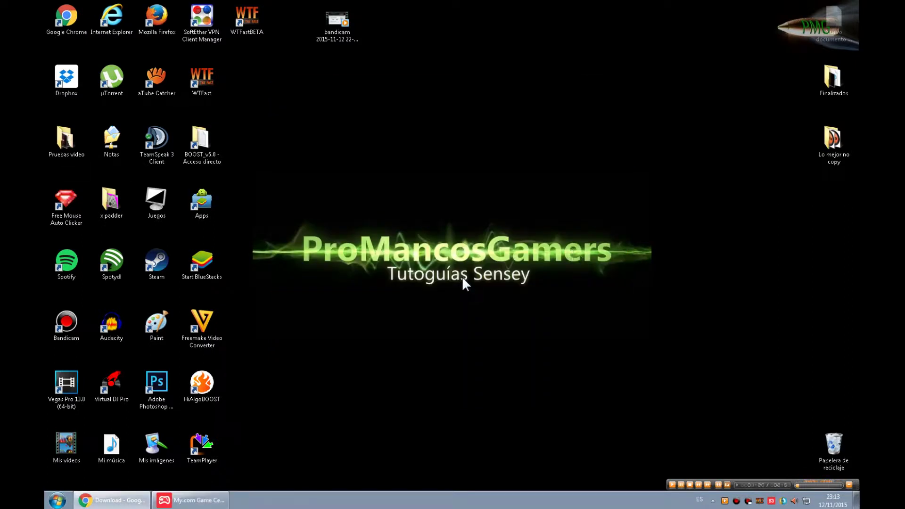
# Step: Look at the WTFast tray icon's menu, then return to the wtfast.com page in Chrome
pyautogui.rightClick(759, 501)
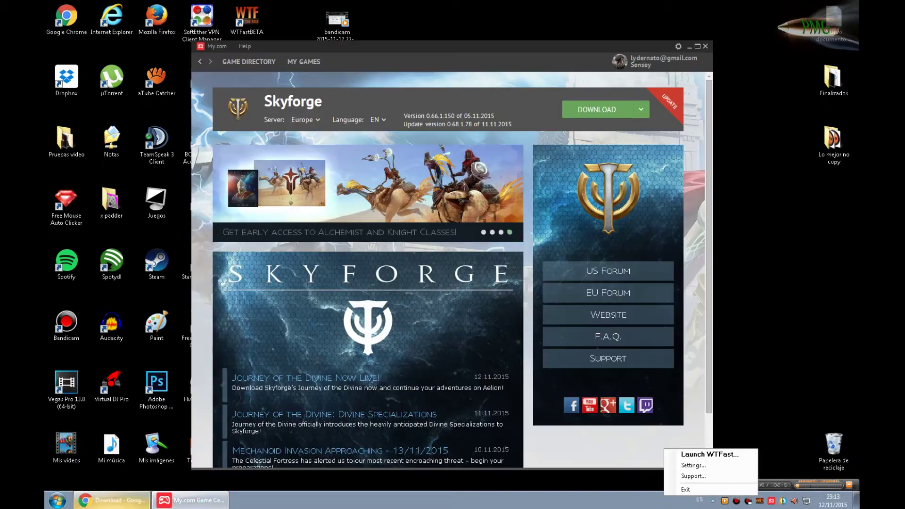
pyautogui.click(112, 500)
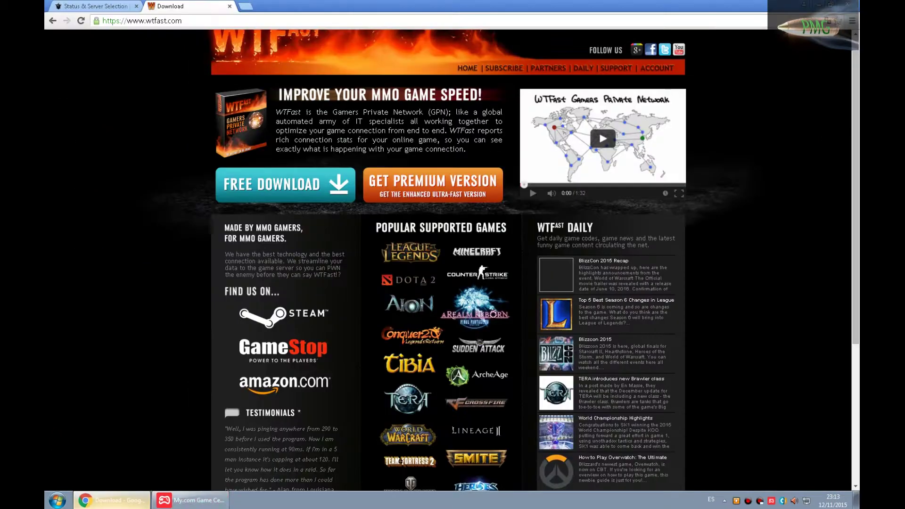
# Step: Start the 3.89 GB Skyforge update download, then minimize Chrome and the My.com launcher
pyautogui.click(820, 5)
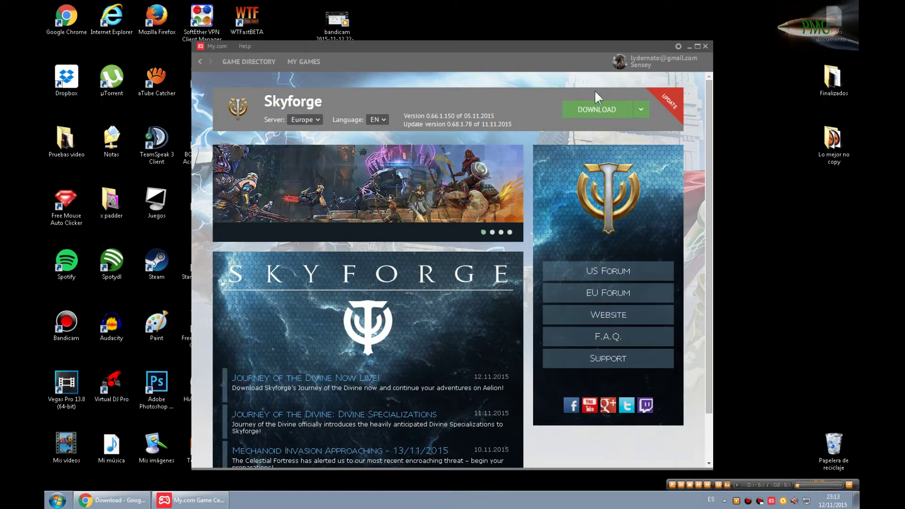
pyautogui.click(597, 110)
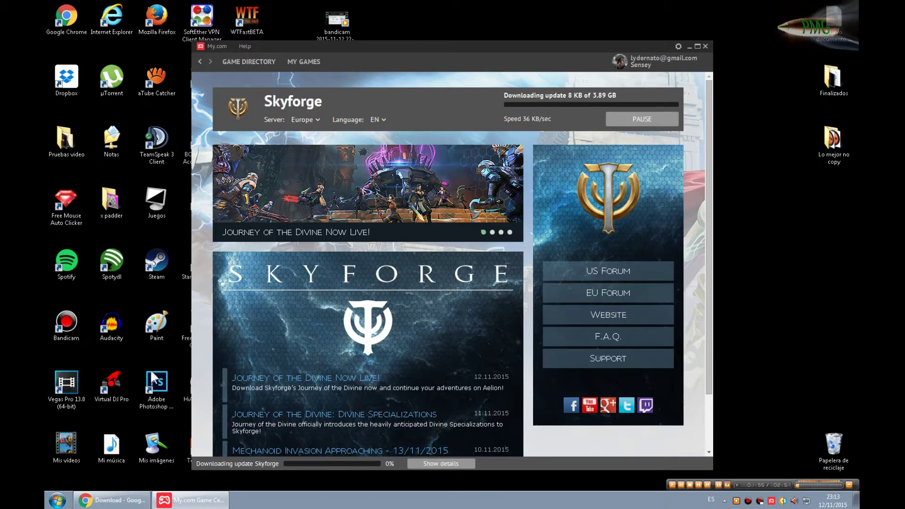
pyautogui.click(112, 499)
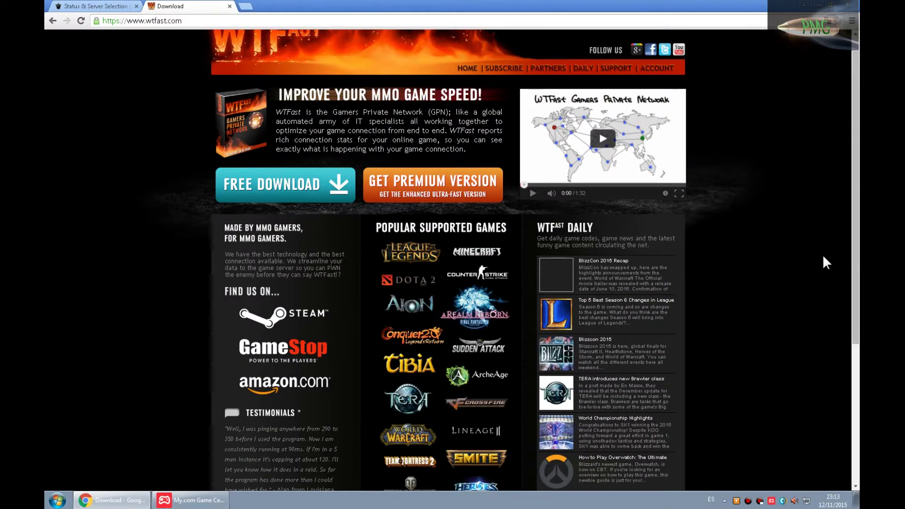
pyautogui.click(819, 4)
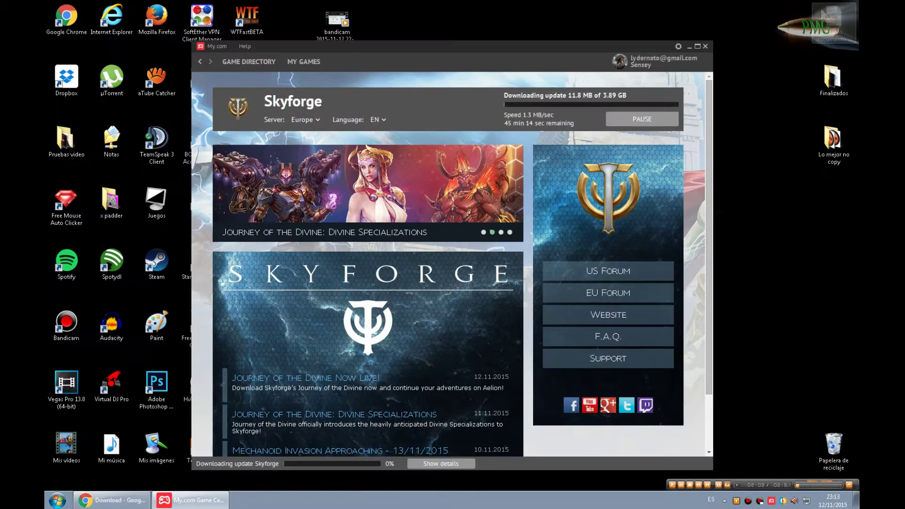
pyautogui.click(690, 48)
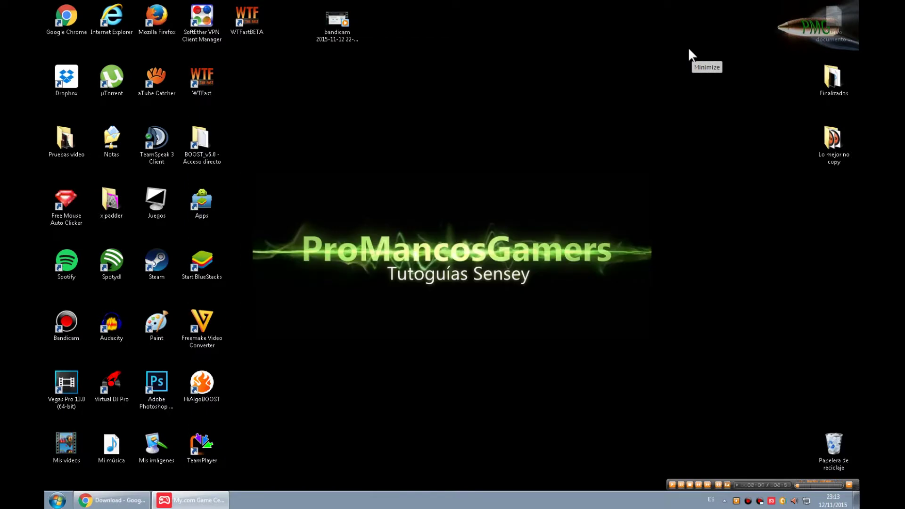